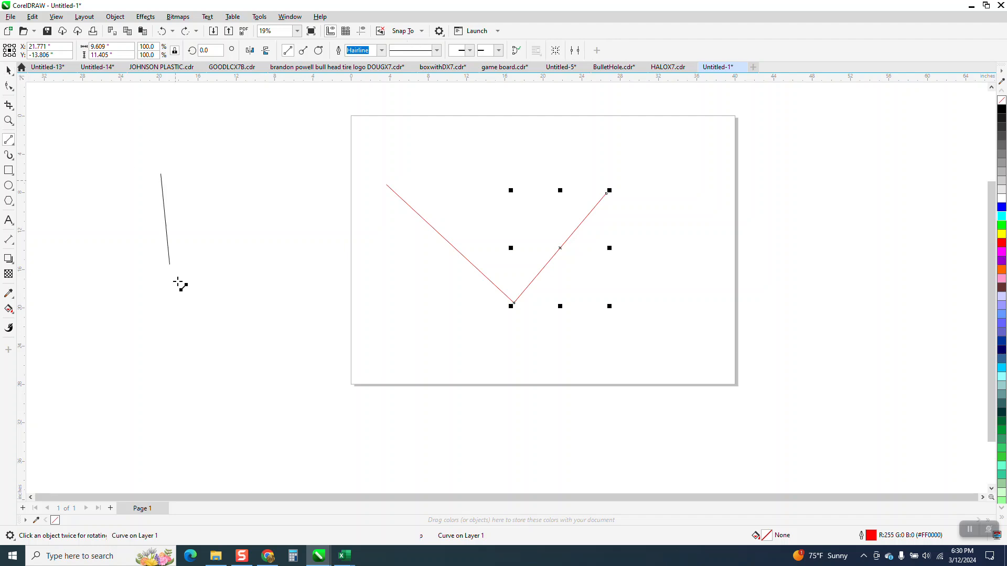
Step: Draw the second line of the V beside the page, making it about 16.6 by 13.9 inches, and move the V farther left
left_click_drag(320, 211, 191, 307)
left_click(8, 71)
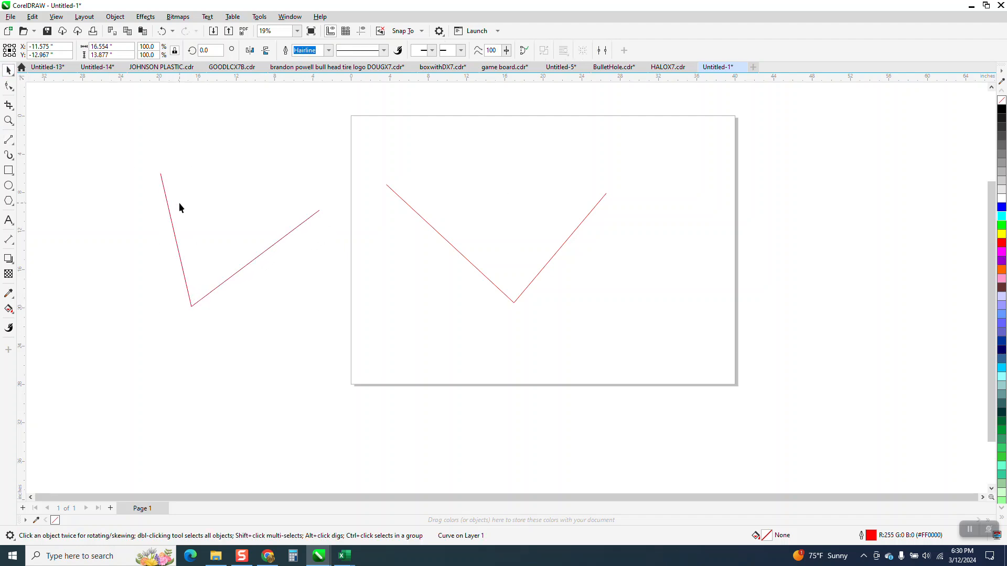
left_click_drag(159, 175, 78, 178)
left_click_drag(30, 133, 226, 303)
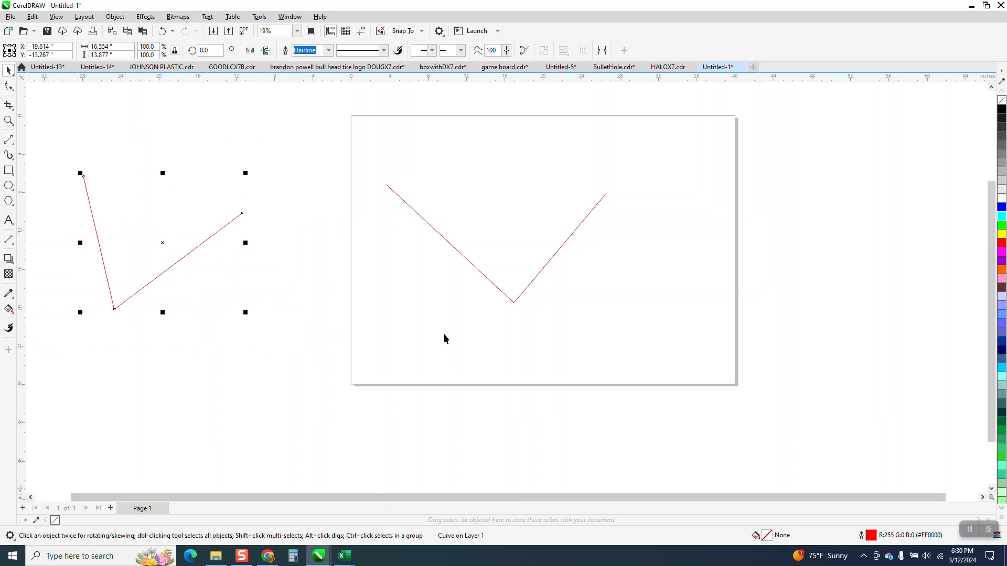
Step: Draw two separate lines right of the page, move one so their ends meet in a V about 9.6 by 8.1 inches, and select both
left_click(9, 140)
left_click_drag(879, 284, 840, 362)
left_click_drag(693, 309, 746, 357)
left_click(8, 71)
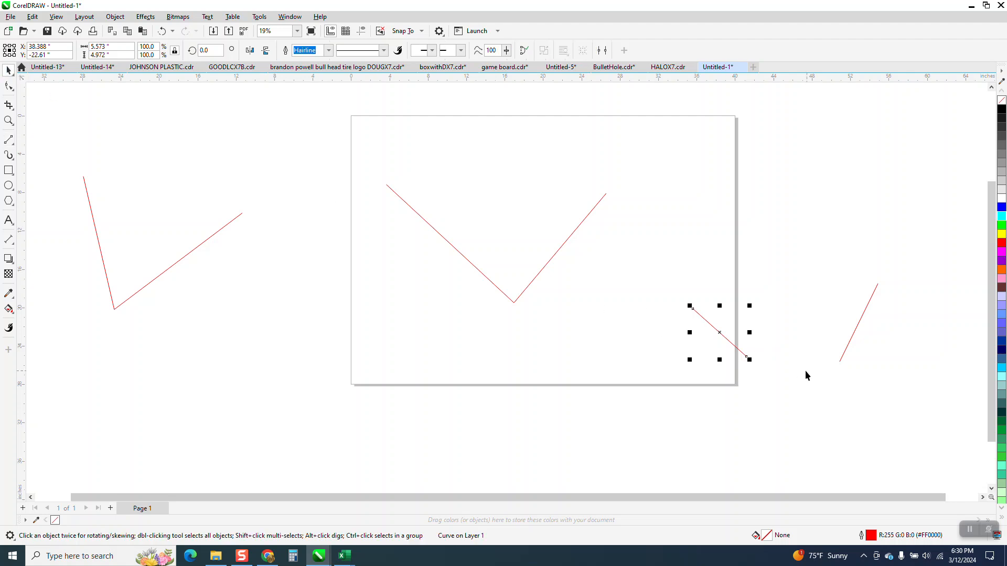
left_click_drag(747, 357, 839, 362)
left_click_drag(744, 252, 891, 399)
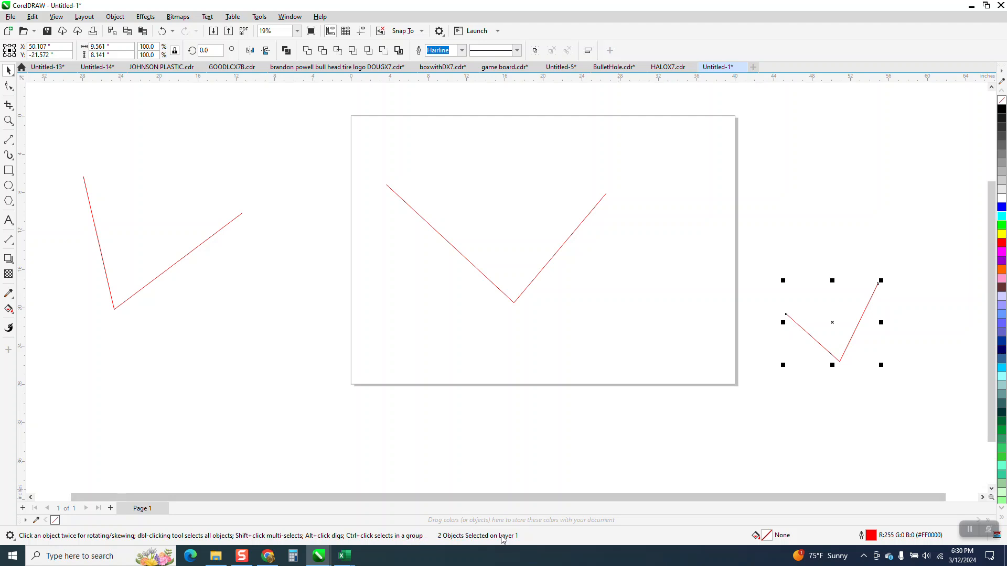
Step: Delete the two separate lines forming the small V to the right of the page
left_click_drag(791, 245, 970, 443)
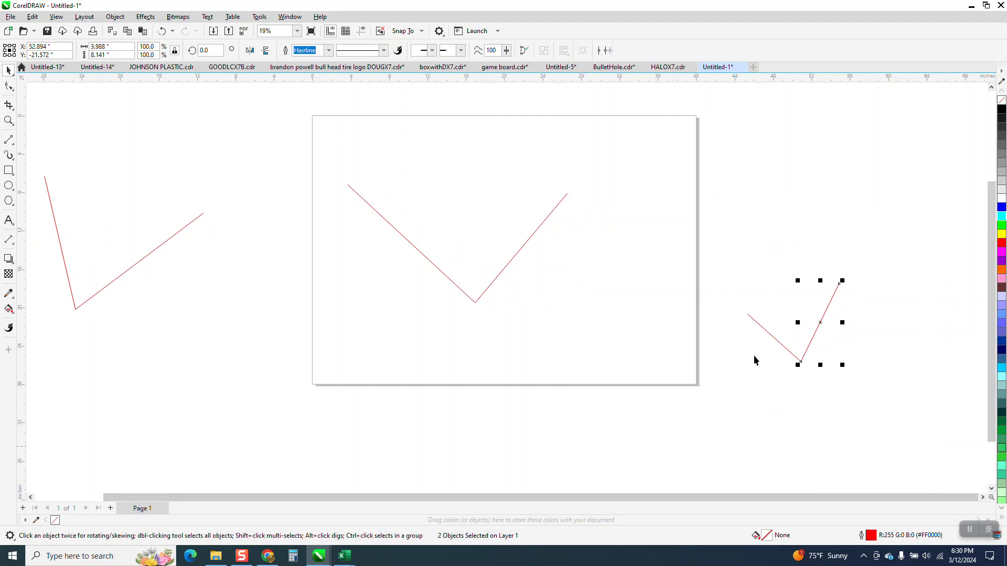
key("XF86Calculator")
left_click(945, 145)
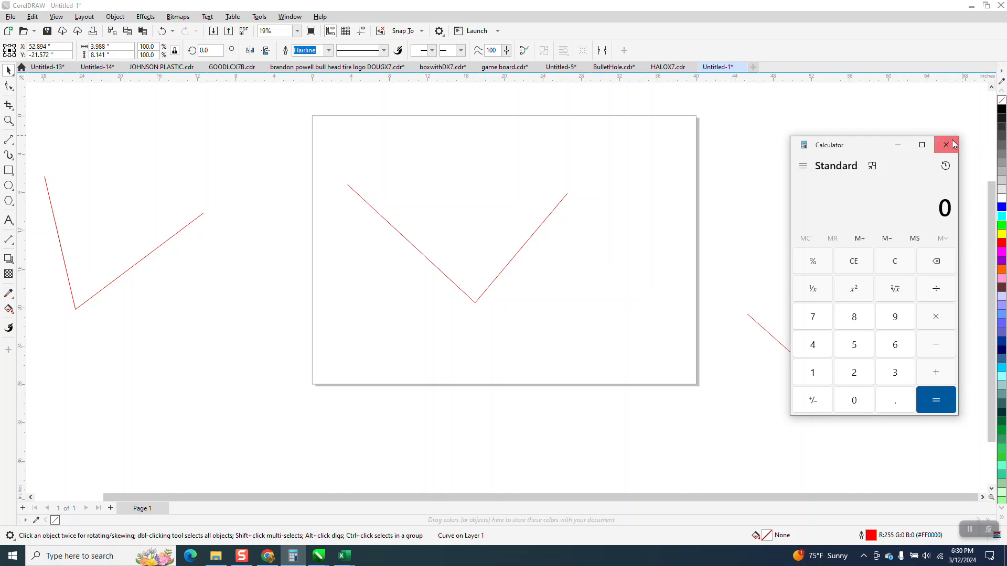
left_click(842, 219)
left_click(772, 341)
key("Delete")
Step: Select the two lines of the V on the page and marquee their overlapping vertex nodes with the Shape tool
left_click_drag(281, 165, 710, 362)
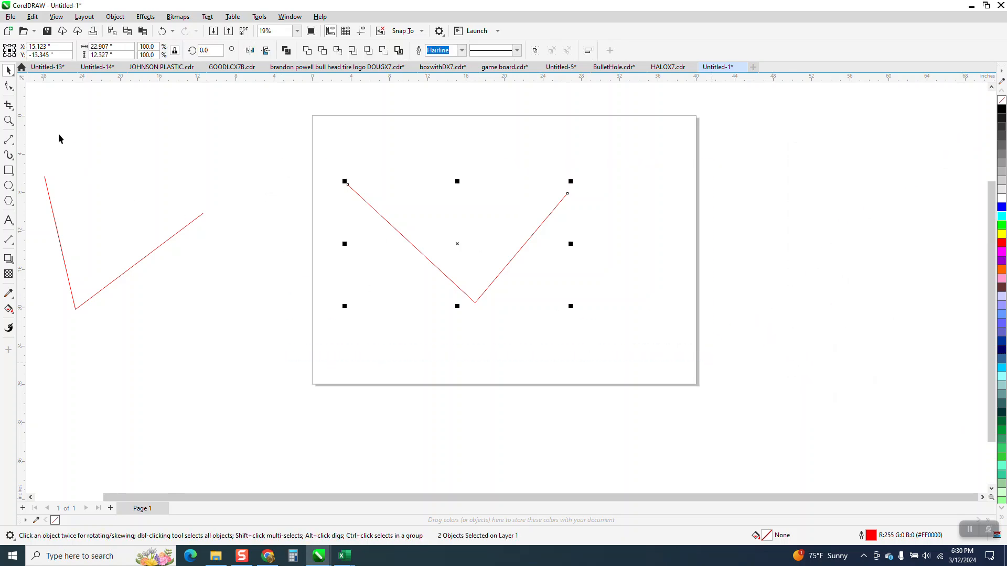
left_click(10, 85)
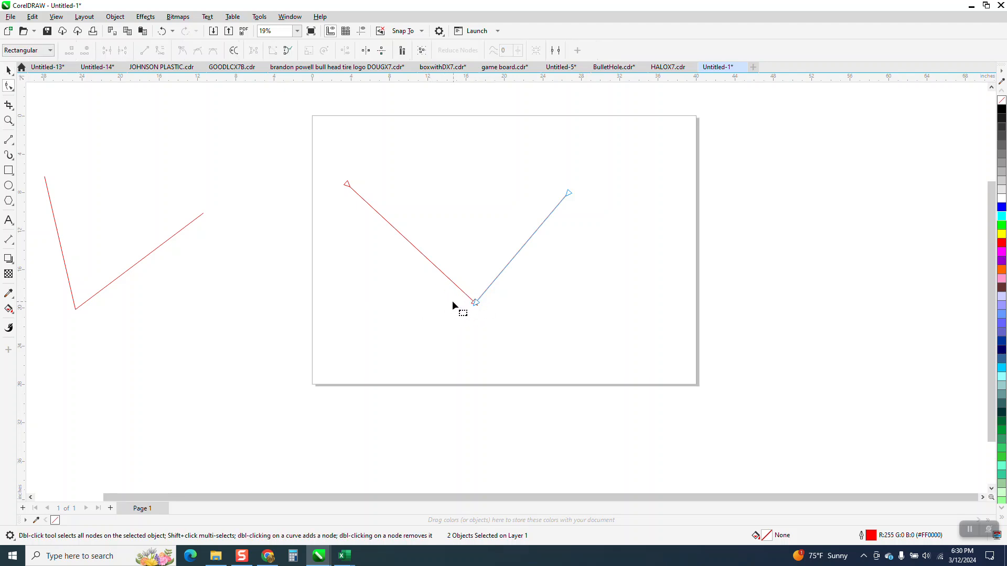
left_click_drag(428, 286, 577, 354)
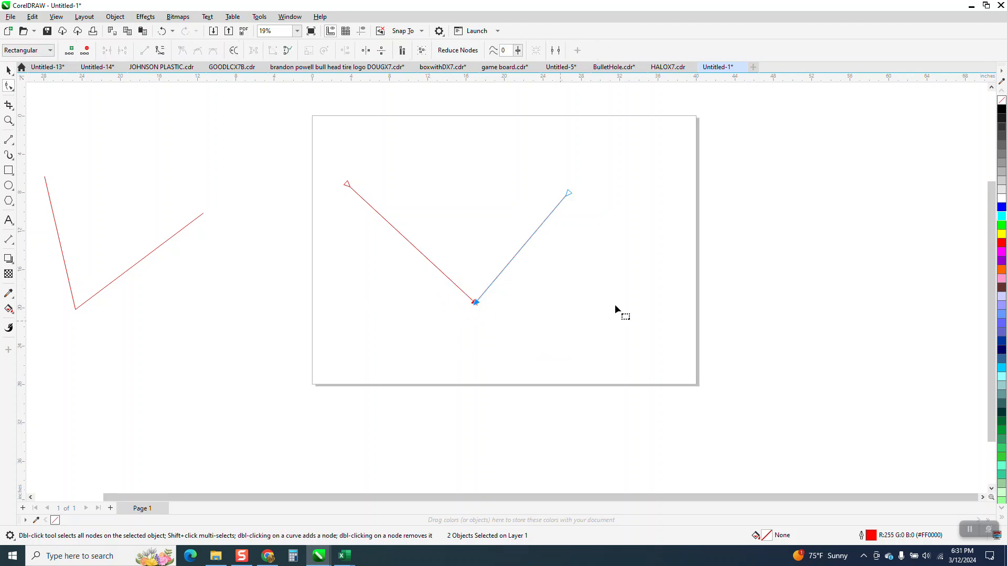
Step: Show the Join Curves docker and close it again without applying a join
left_click(283, 19)
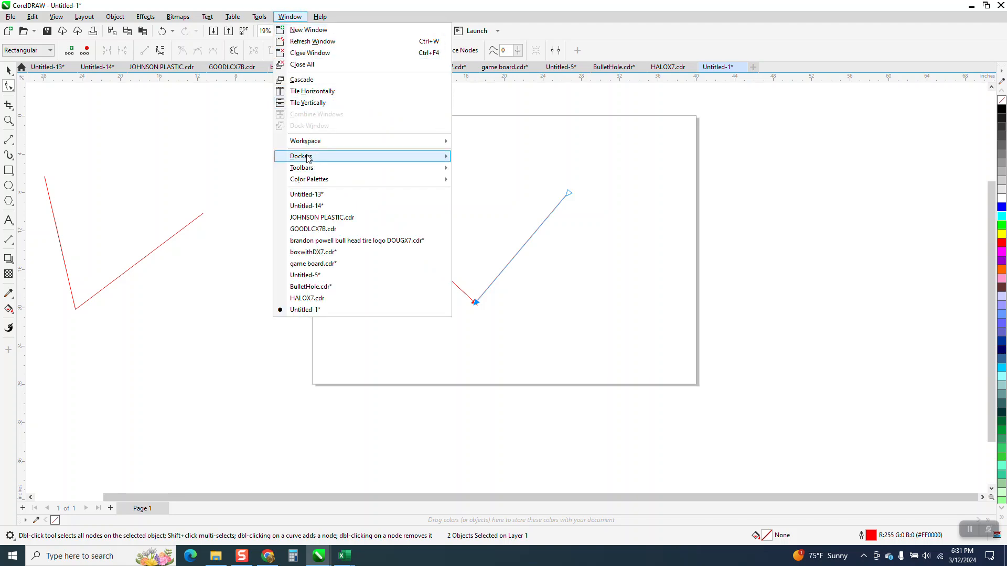
mouse_move(367, 156)
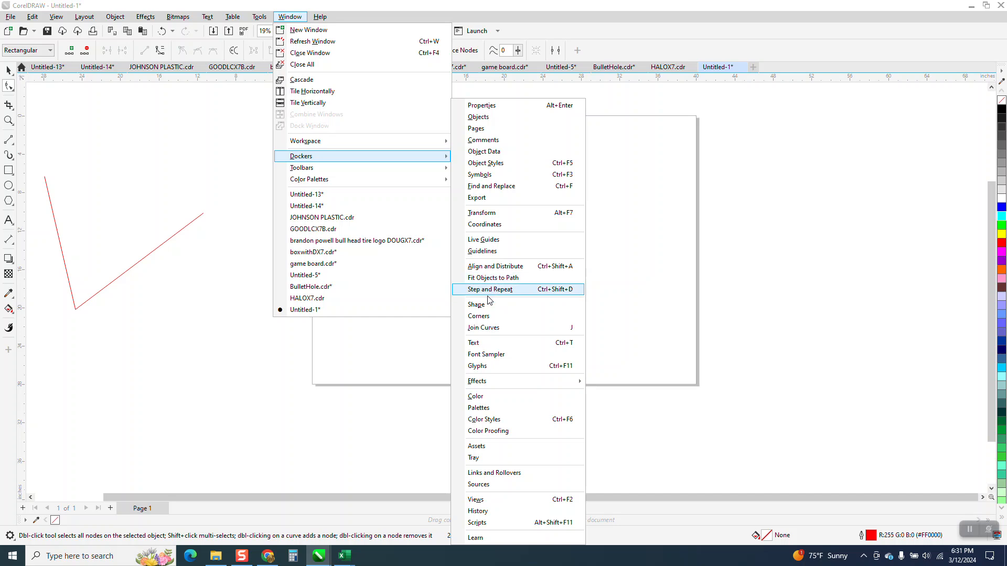
left_click(483, 327)
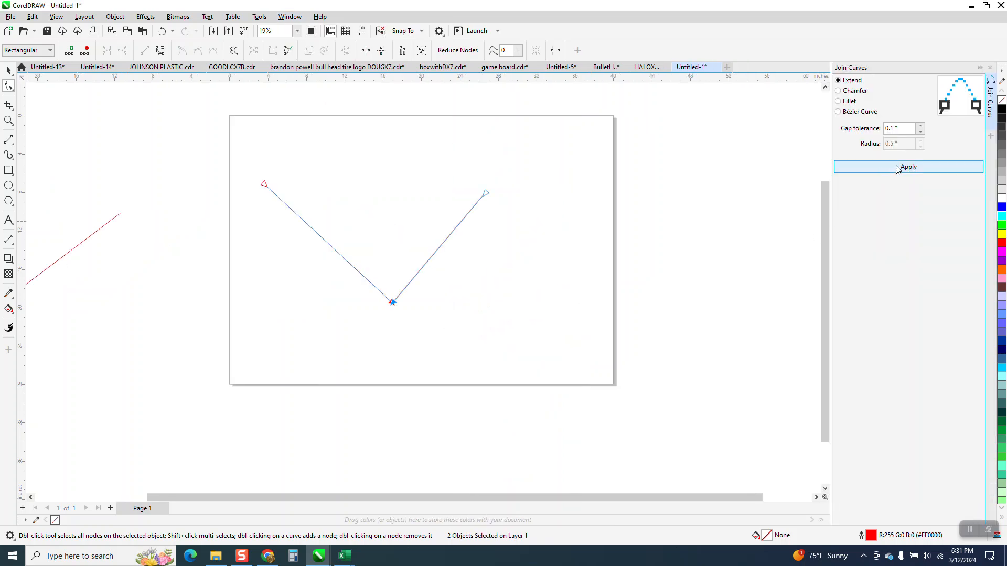
left_click(991, 67)
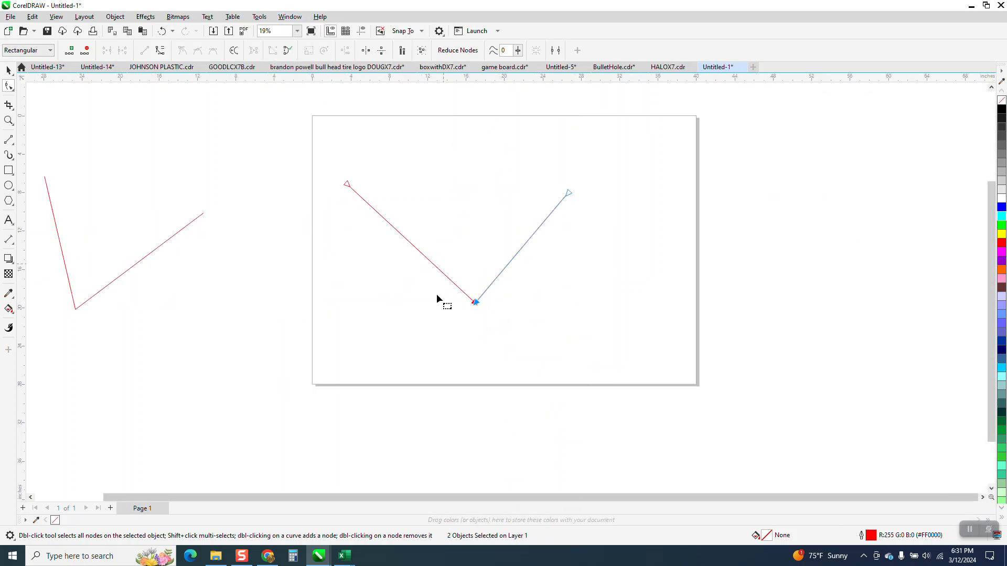
Step: Join the overlapping nodes at the V's vertex with Join Curves, using Extend and a 0.1-inch gap tolerance
left_click_drag(417, 275, 596, 350)
key("j")
left_click(913, 173)
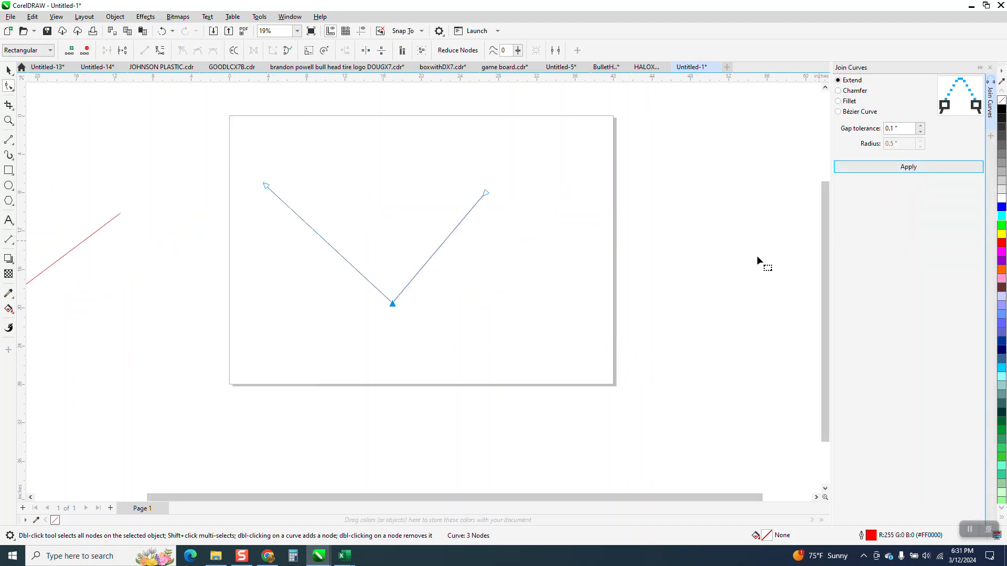
Step: Move the joined V down and right to about X 20.8, Y -16.8 inches and close the Join Curves docker
left_click(8, 76)
left_click_drag(436, 250, 491, 283)
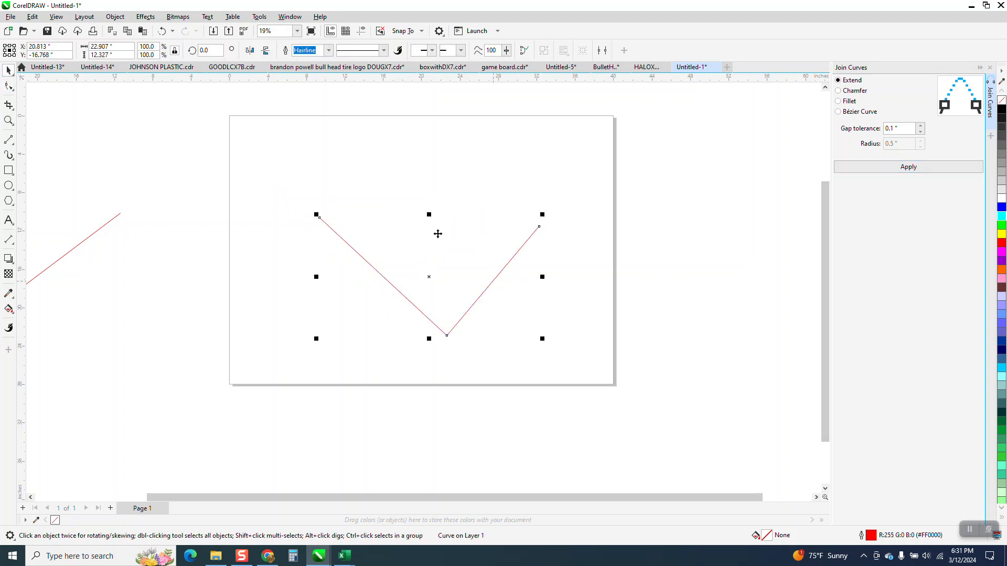
scroll(438, 234, "down", 1)
left_click(991, 68)
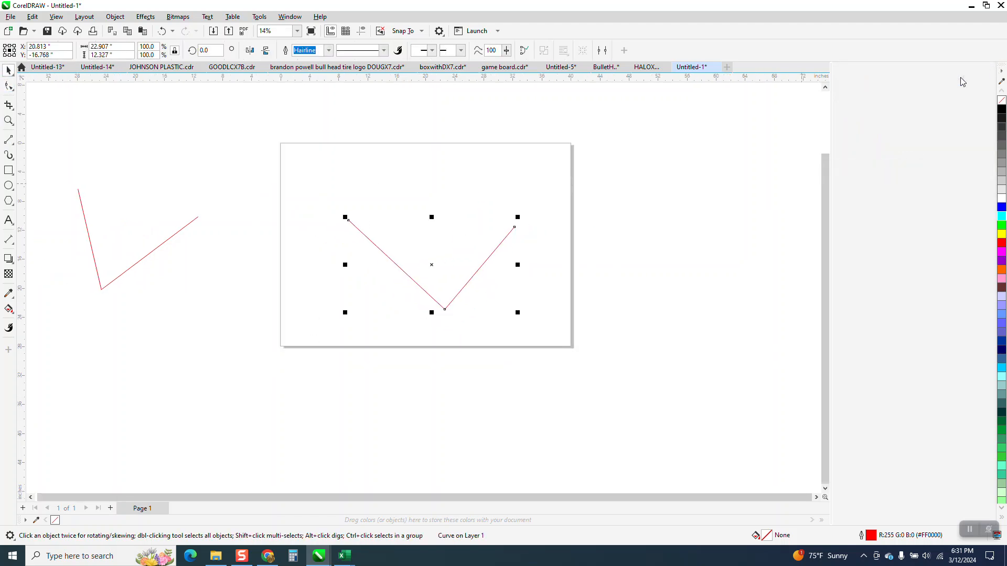
Step: Search the customization commands for "jo" and check the shortcut keys of the Join Curves docker command in the Main table
left_click(289, 17)
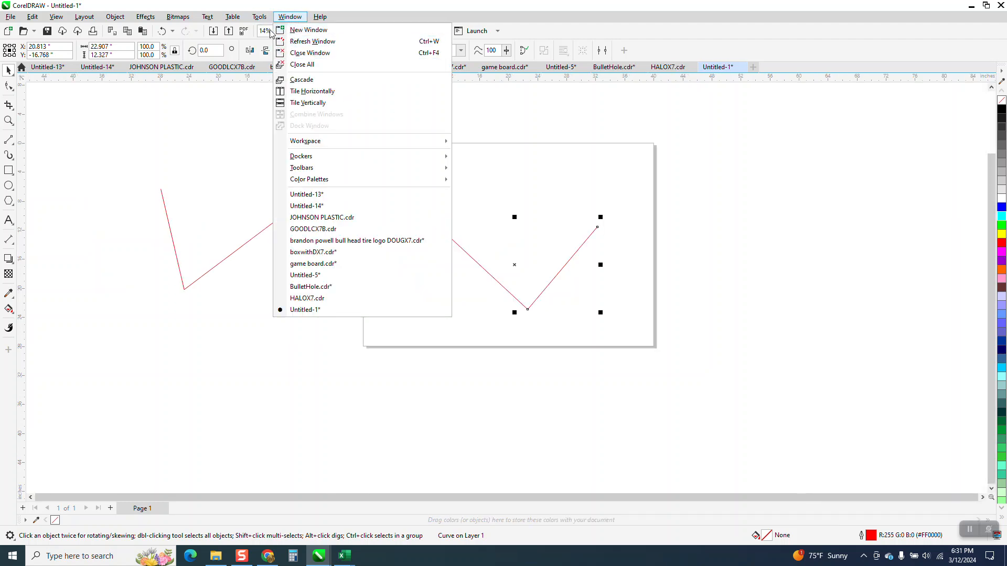
mouse_move(260, 23)
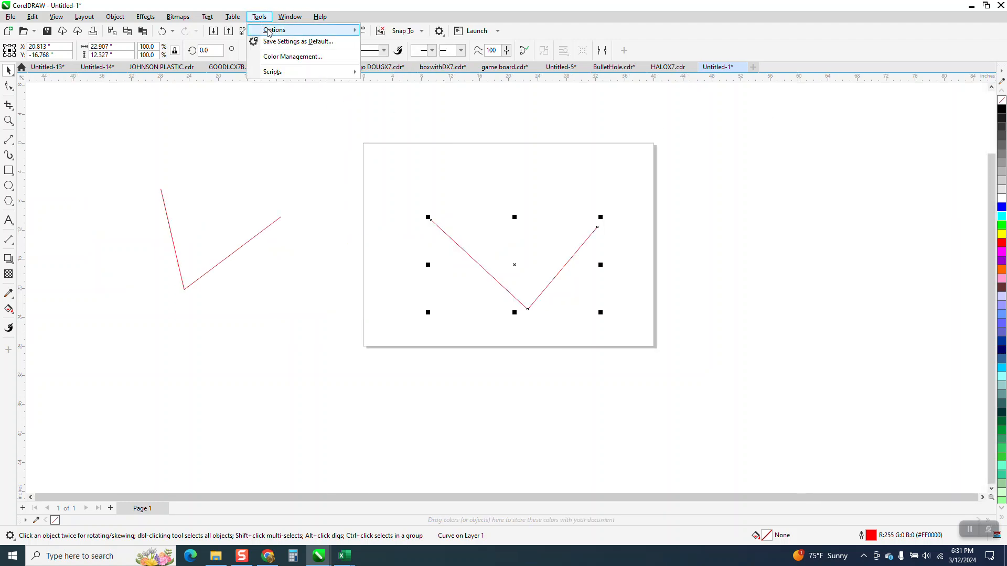
left_click(375, 44)
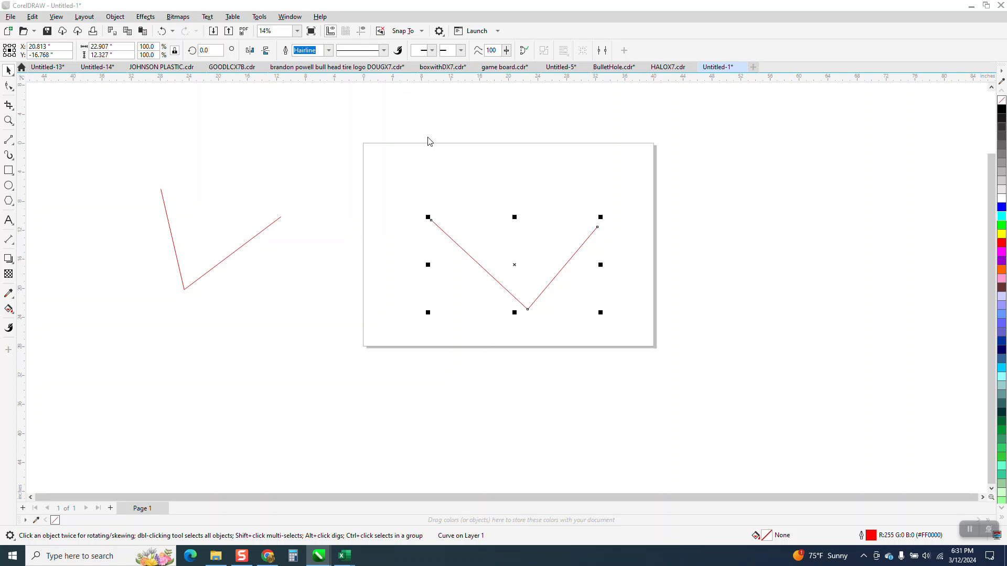
type("jo")
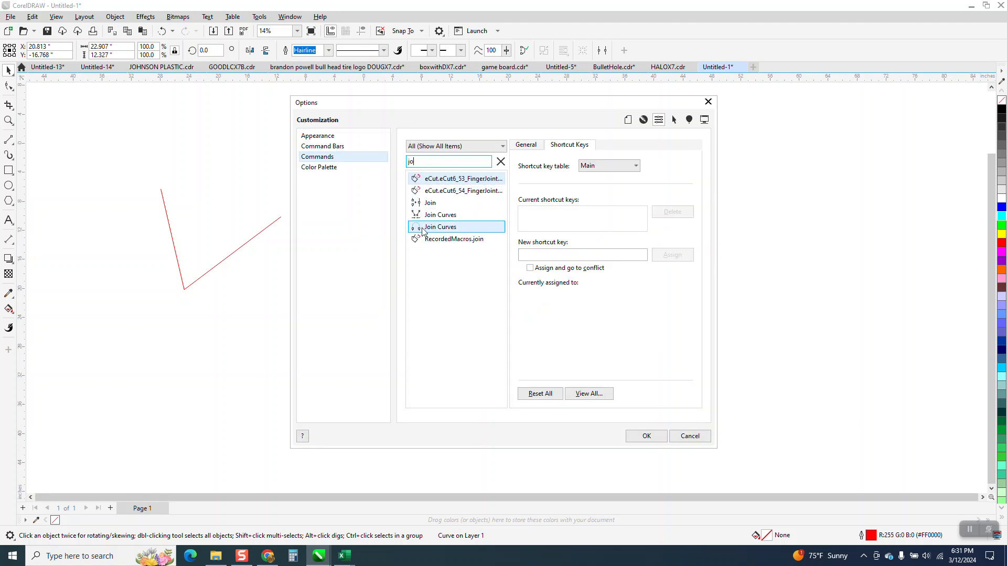
left_click(429, 232)
left_click(523, 213)
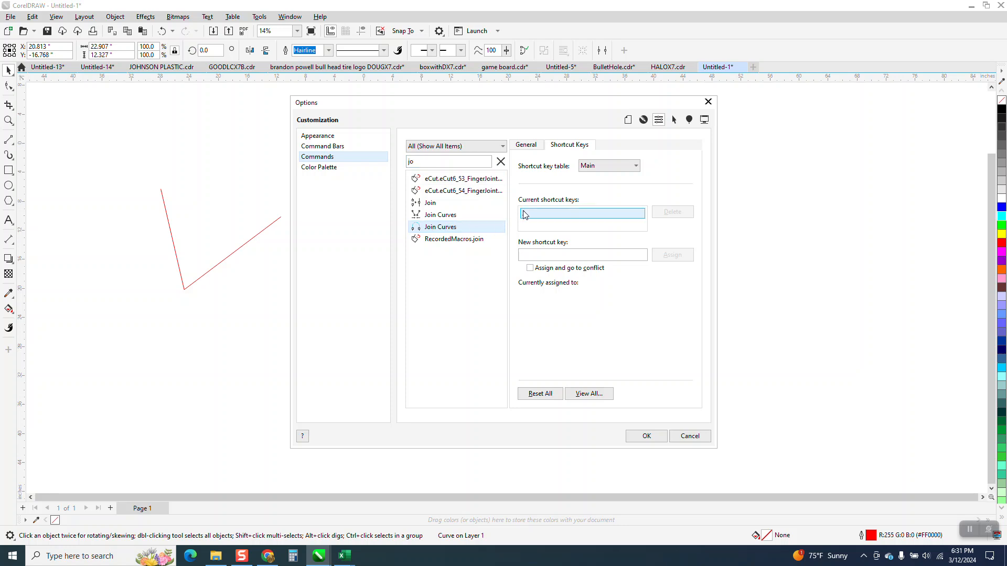
left_click(666, 213)
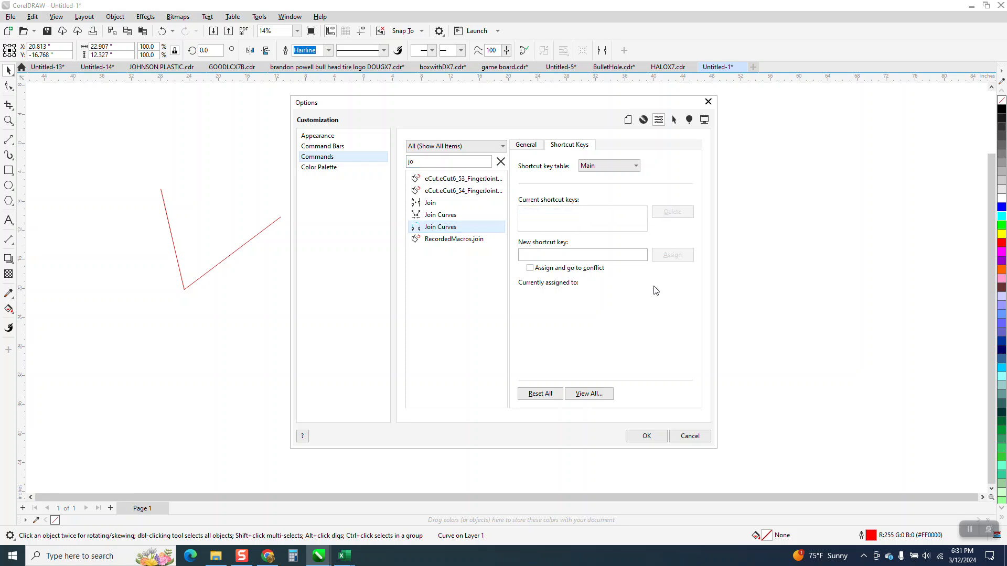
left_click(644, 437)
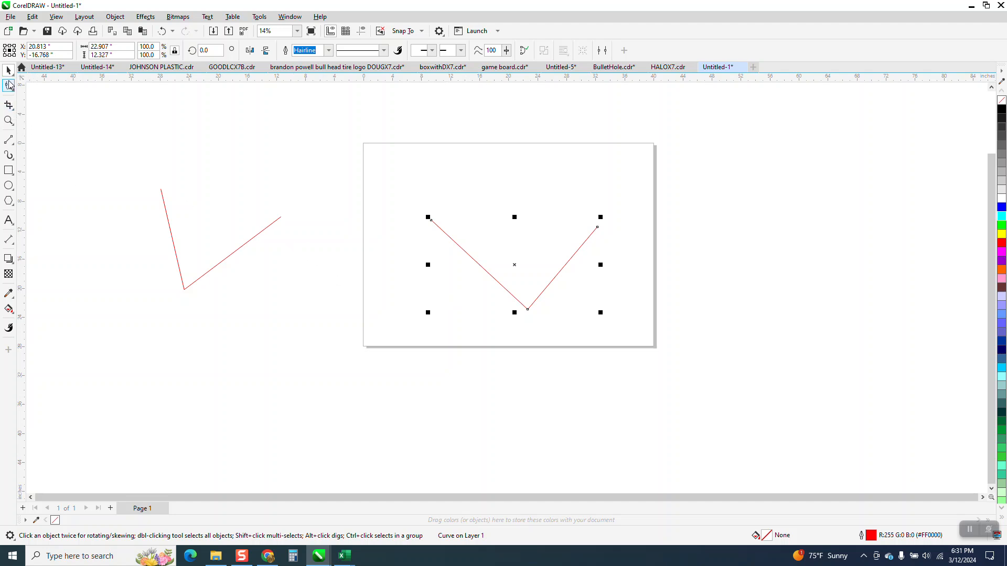
Step: Select the joined V on the page and show its nodes with the Shape tool
left_click_drag(388, 190, 719, 390)
left_click(12, 87)
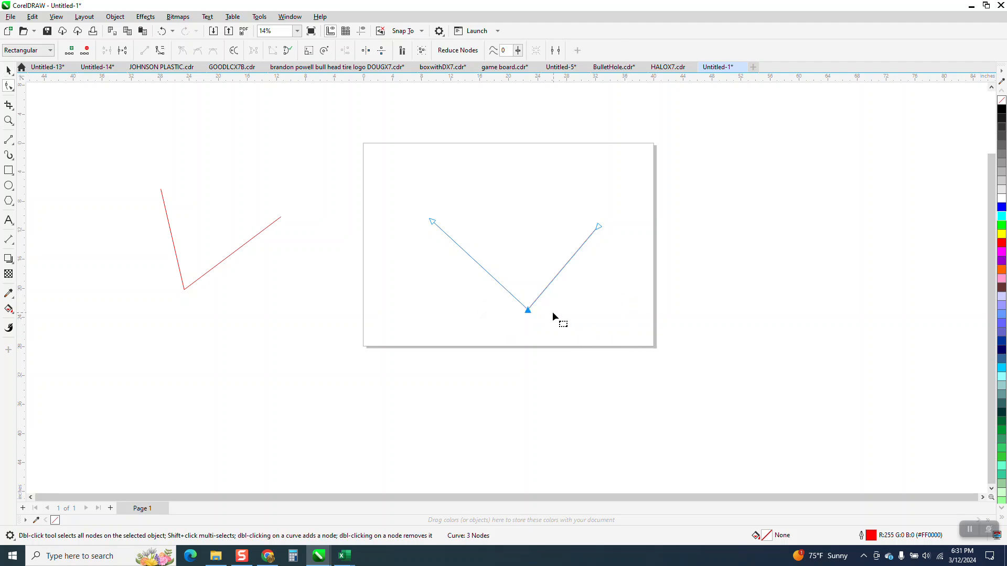
left_click(289, 17)
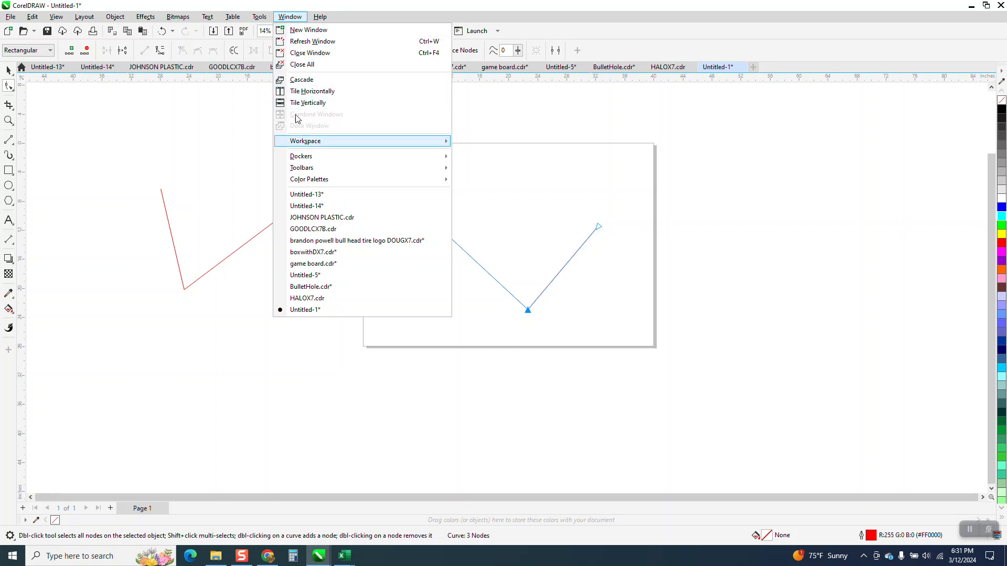
left_click(289, 17)
left_click(259, 17)
mouse_move(277, 30)
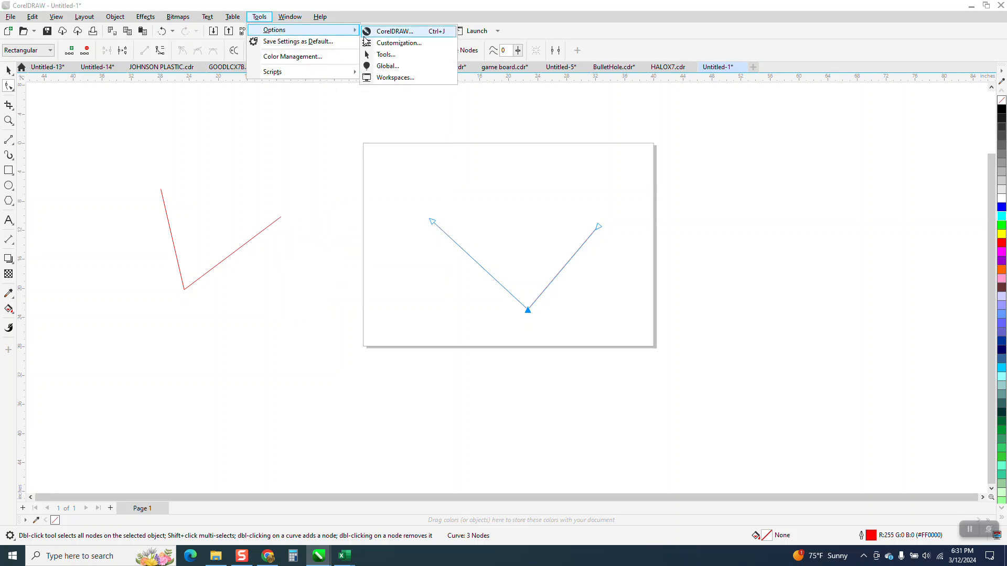
left_click(380, 55)
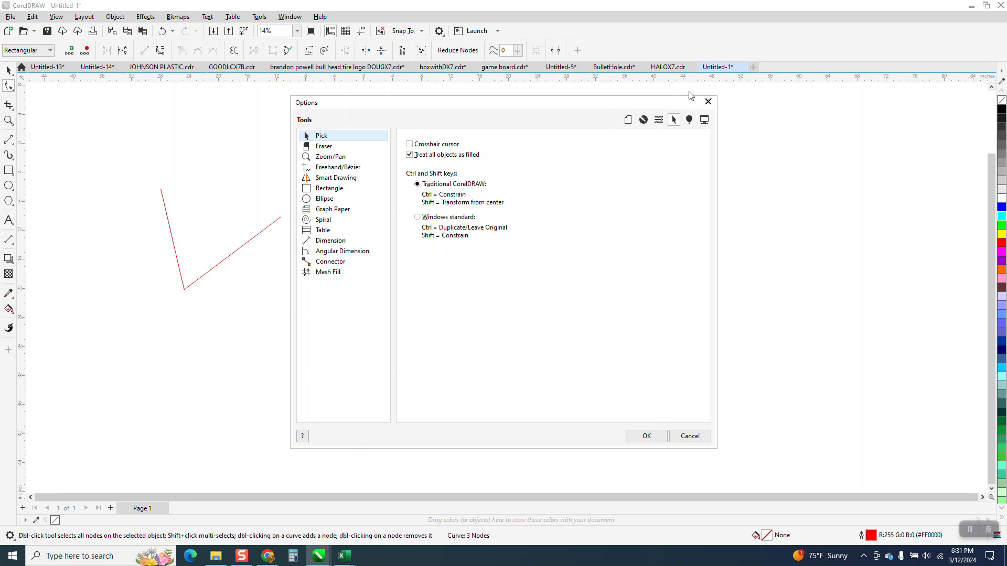
left_click(708, 101)
Step: Search the customization commands for "jo" with the Curve Editing shortcut table active, then close the options
left_click(259, 16)
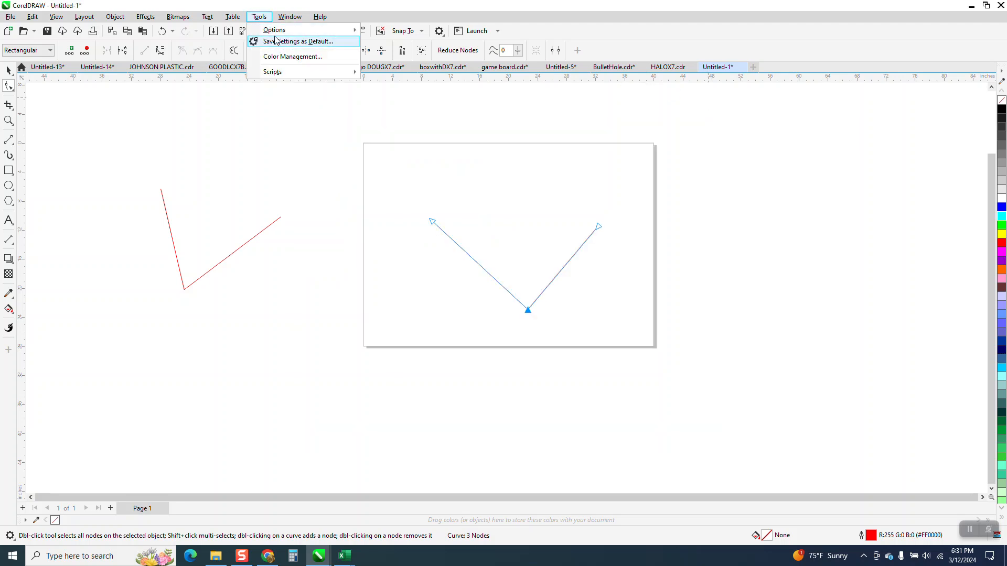
mouse_move(278, 30)
left_click(418, 51)
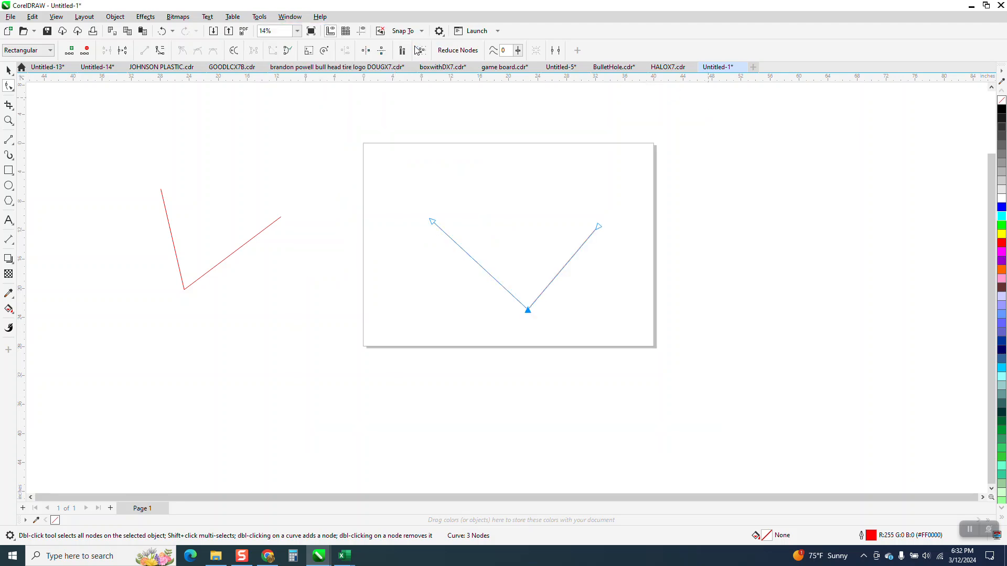
left_click(460, 160)
type("jo")
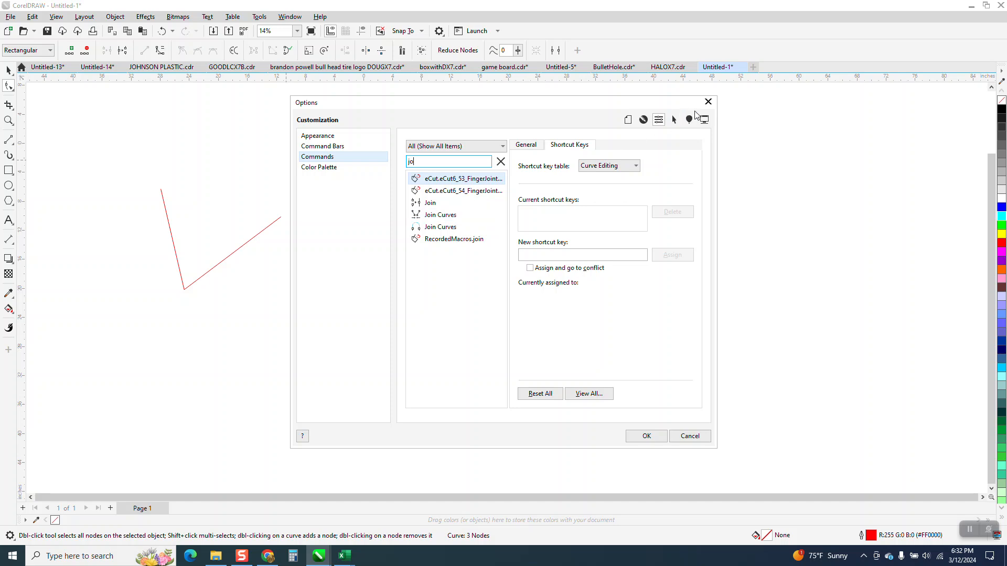
left_click(708, 102)
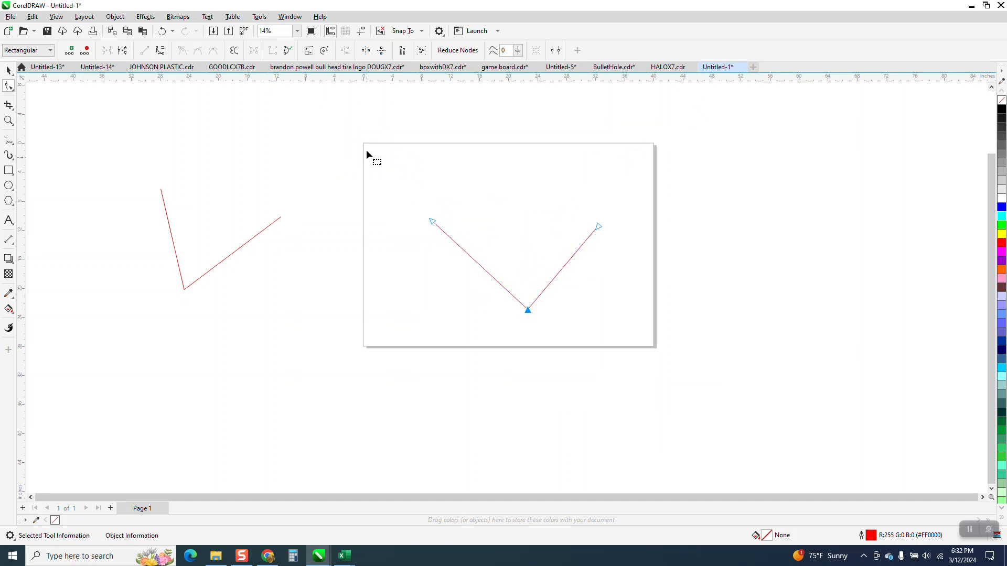
Step: Open the customization options and locate the Join Curves docker command among the Object commands
left_click(265, 20)
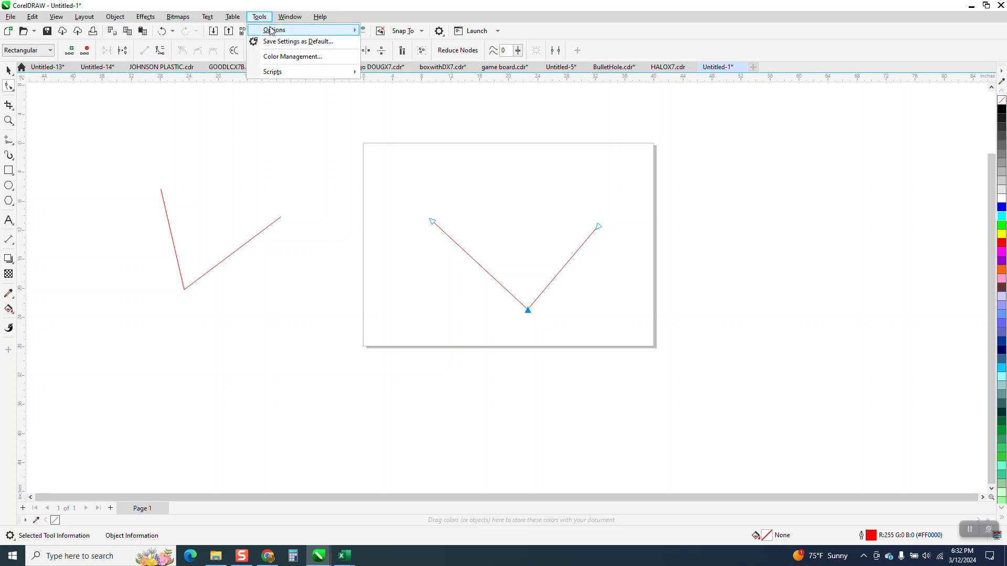
mouse_move(274, 31)
left_click(391, 45)
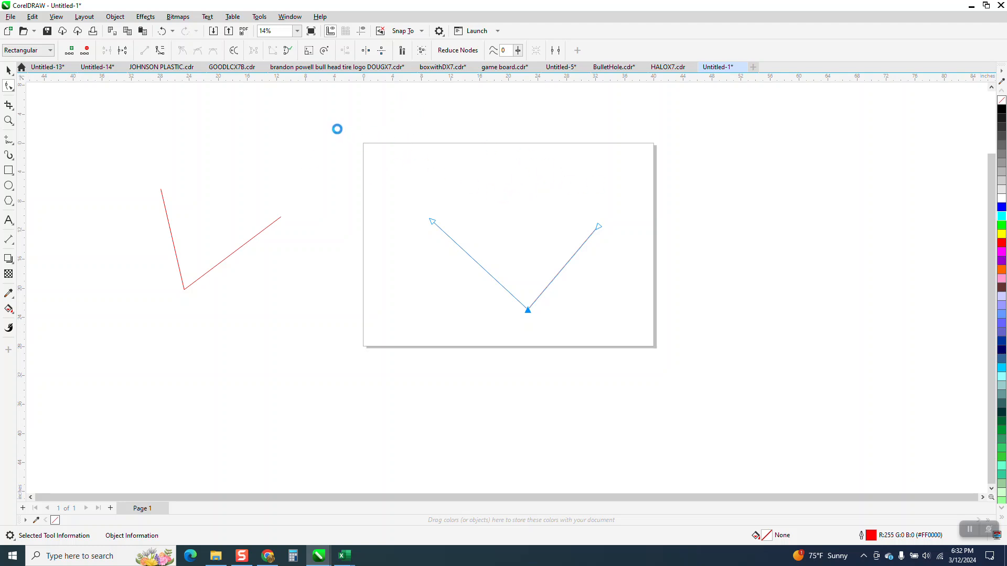
left_click(290, 16)
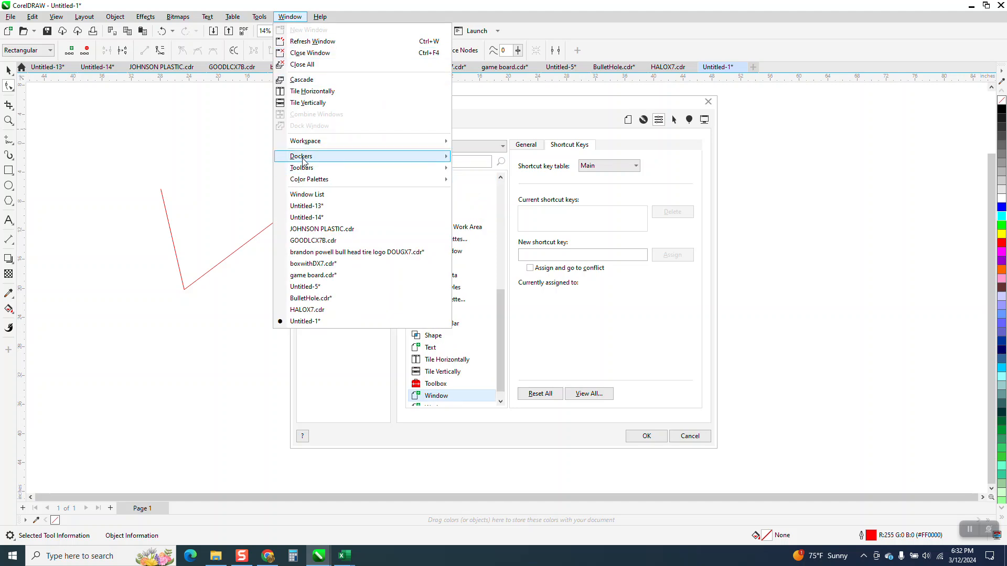
left_click(345, 159)
left_click(483, 329)
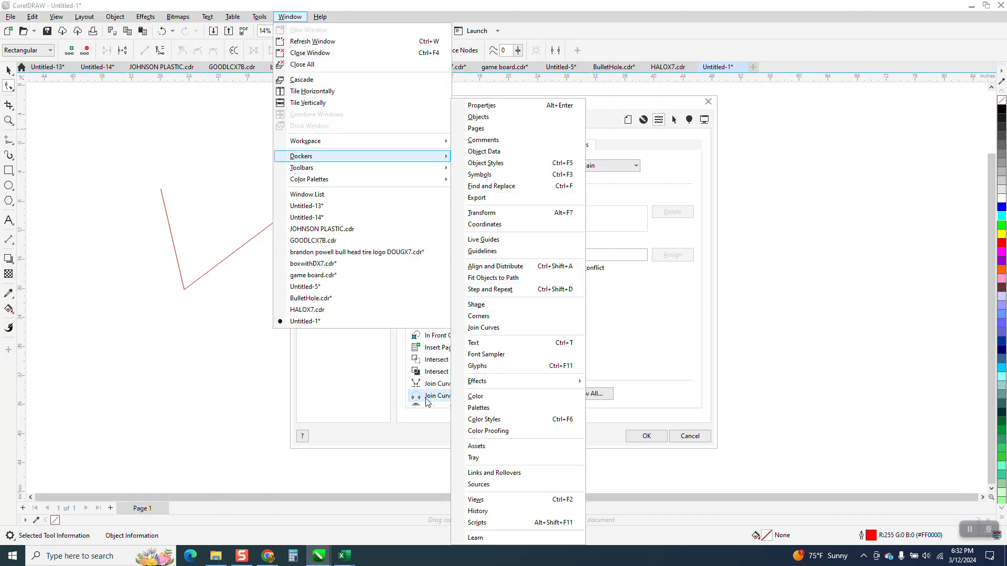
left_click(809, 385)
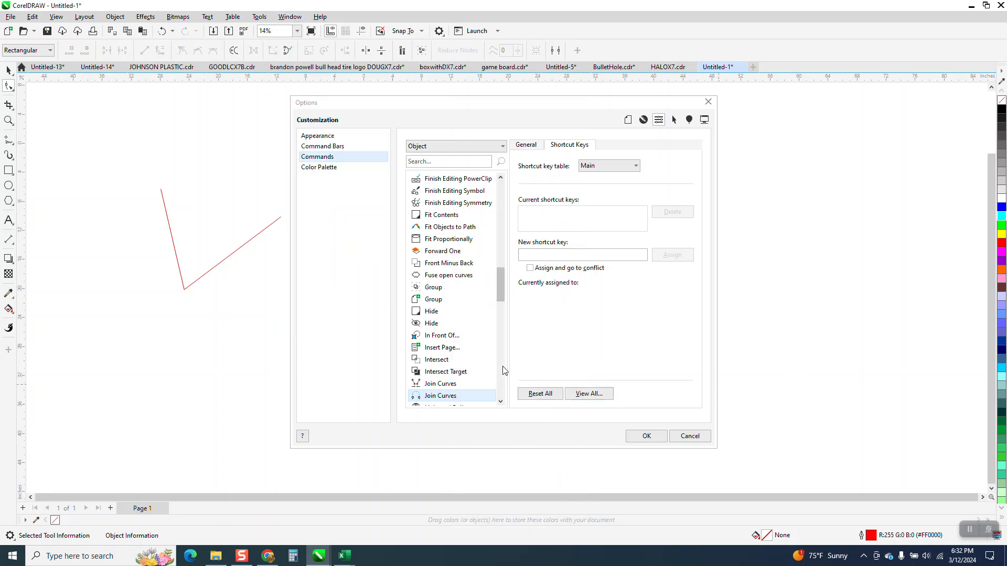
Step: Assign J as the Join Curves docker's shortcut in the Main table and accept the options
left_click(539, 255)
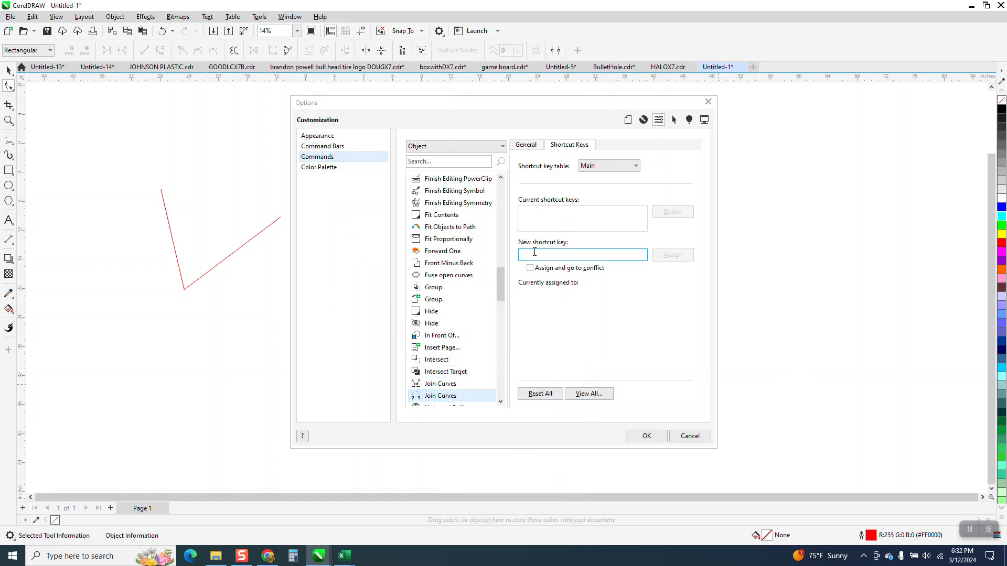
key("j")
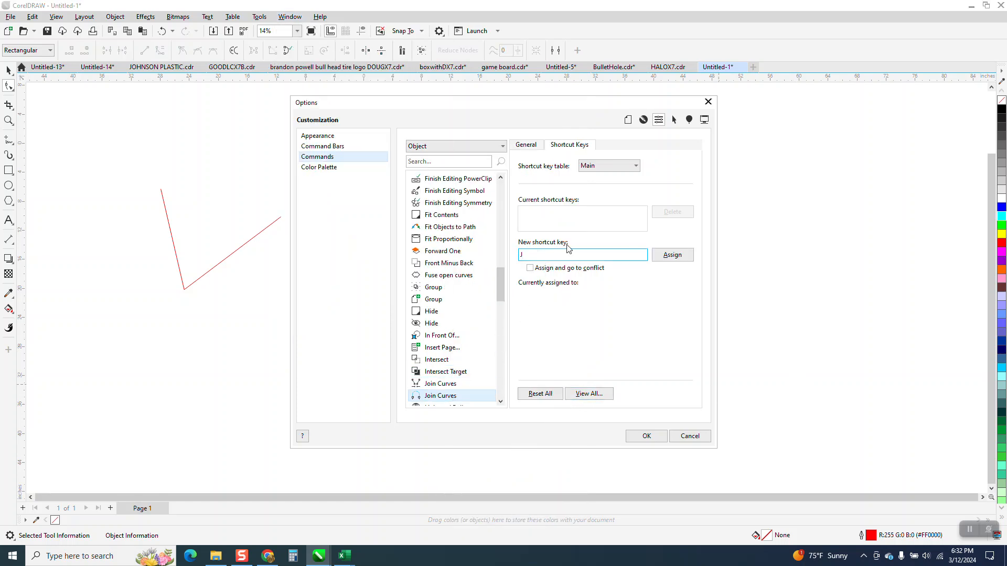
left_click(675, 254)
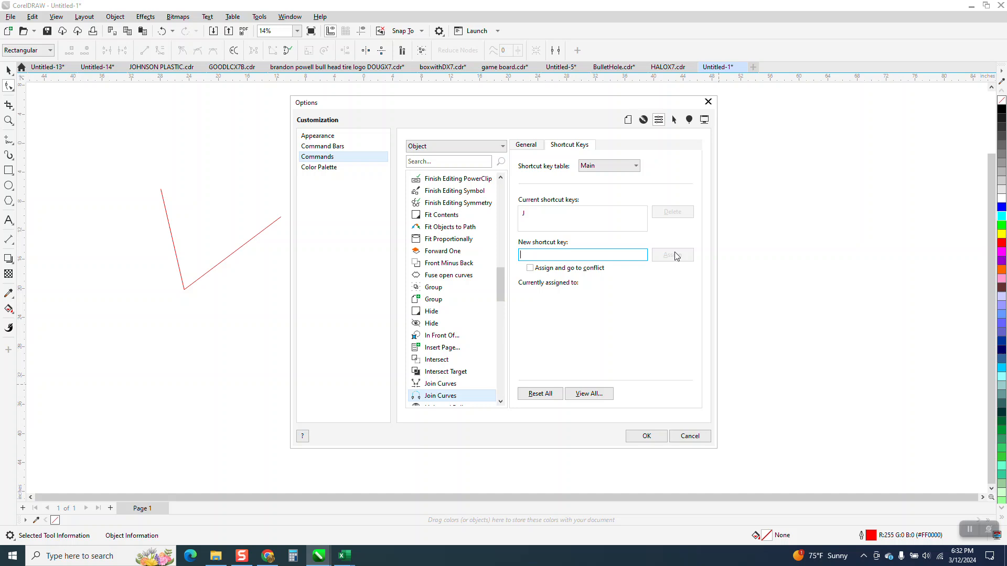
left_click(648, 437)
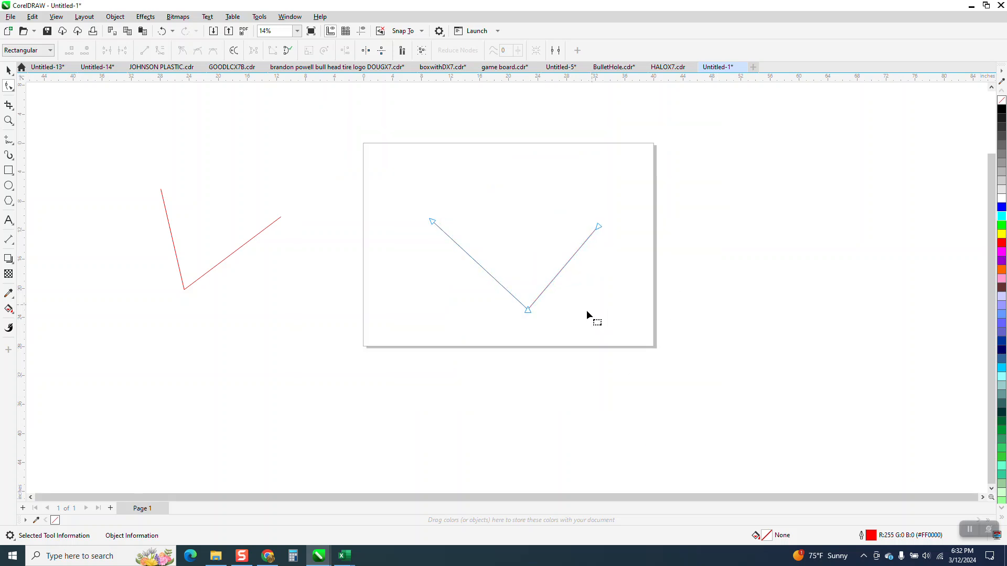
Step: Replace the V on the page with two separate straight lines converging downward, the right one about 16.6 inches long
left_click_drag(527, 310, 519, 323)
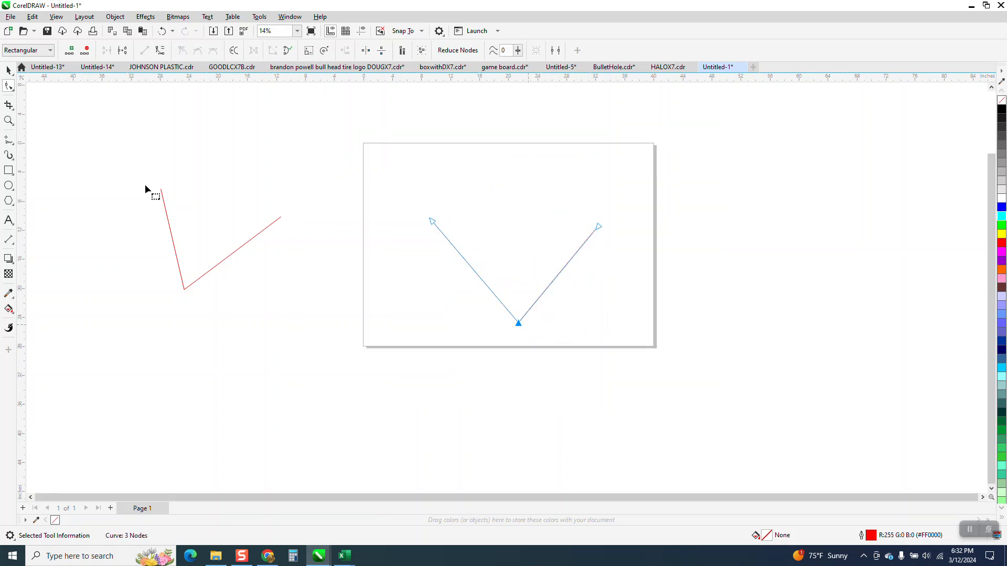
key("Delete")
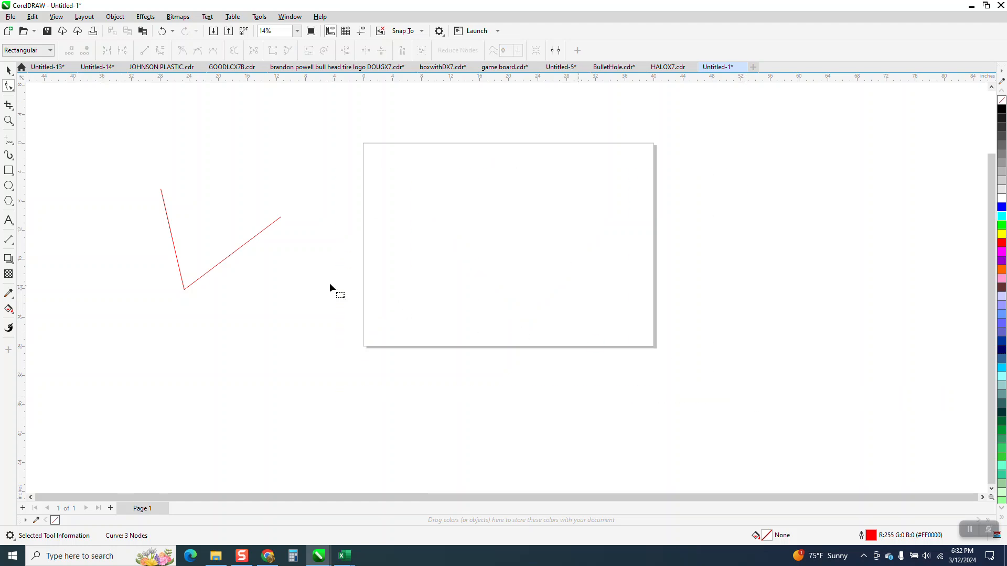
left_click(9, 141)
left_click(50, 150)
left_click_drag(378, 192, 522, 316)
left_click_drag(594, 210, 551, 324)
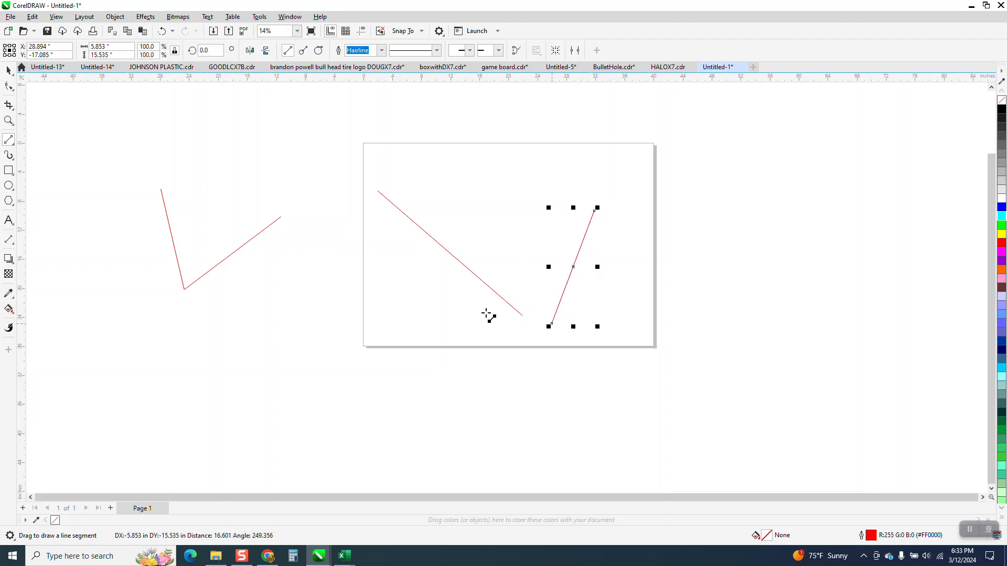
Step: Move the right line so its lower end meets the left line's lower end, and select both lines
left_click(7, 71)
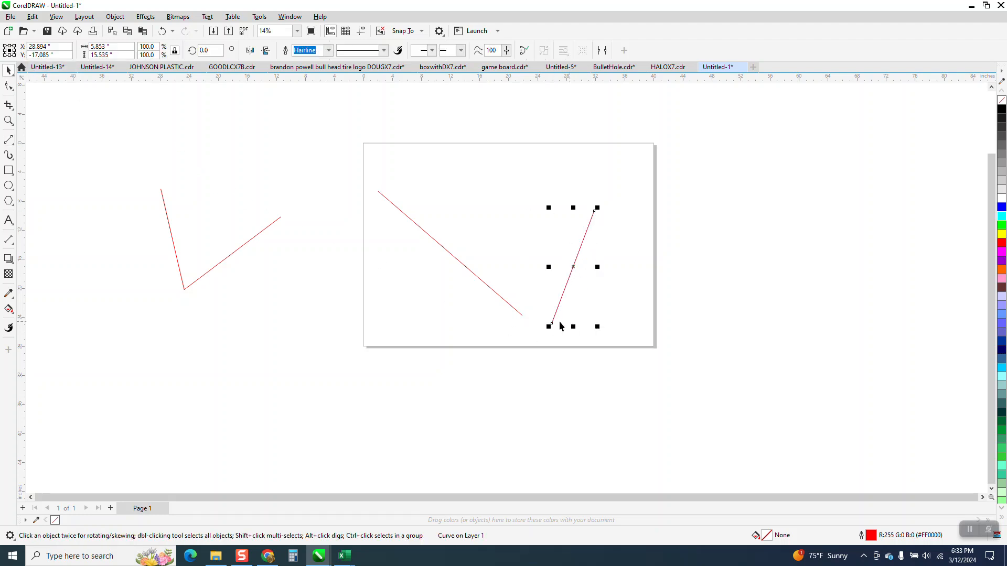
left_click_drag(551, 323, 523, 317)
left_click_drag(348, 151, 677, 360)
Step: Try to join the two lower end nodes with Join Curves set to Extend and a 0.1-inch gap tolerance
left_click(8, 86)
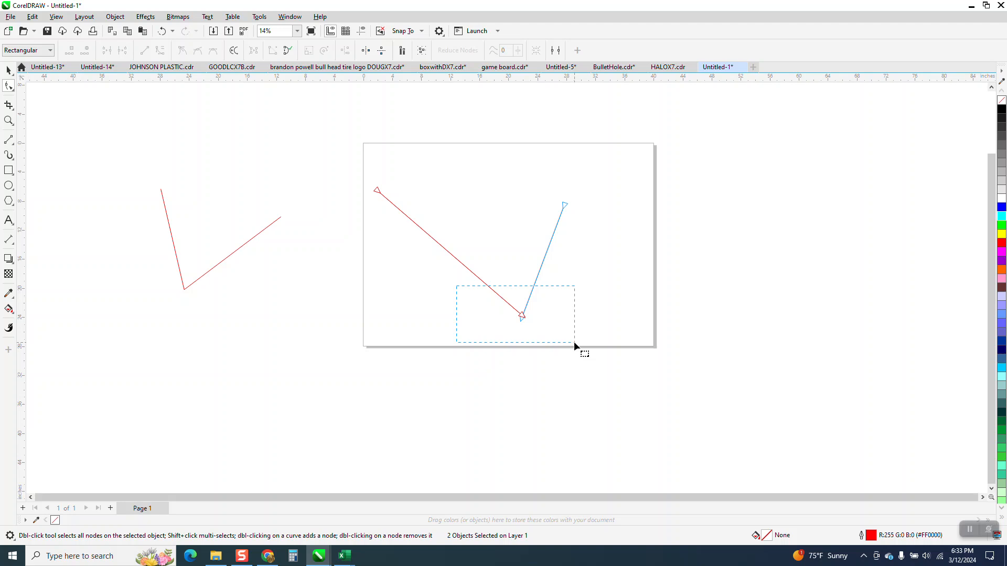
left_click_drag(574, 341, 574, 341)
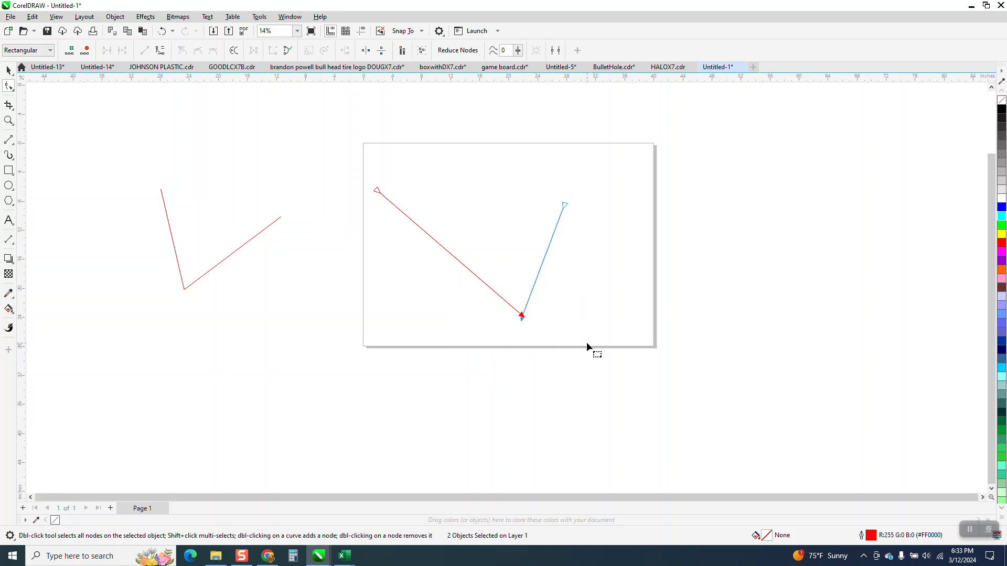
key("ctrl+j")
left_click(909, 168)
left_click(915, 166)
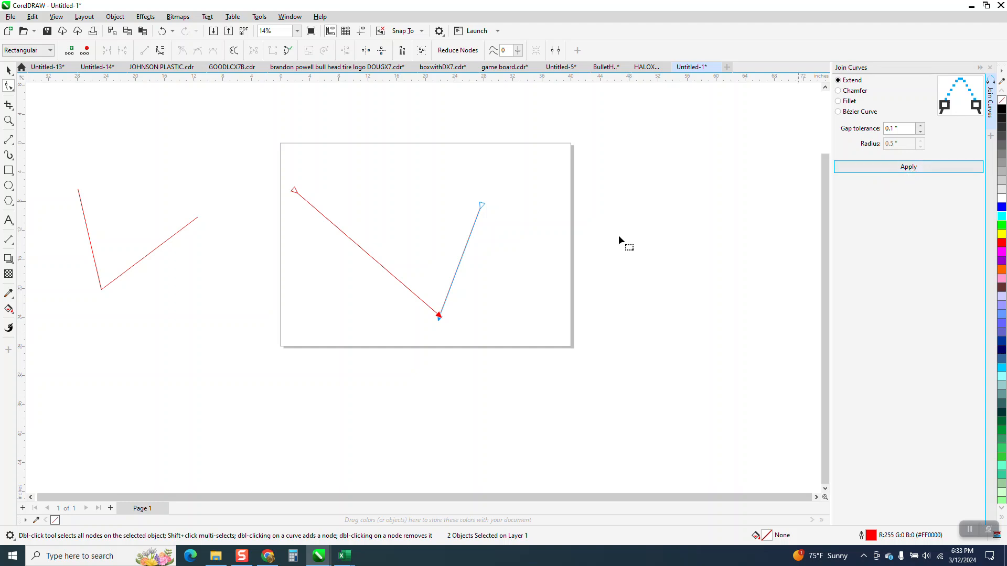
Step: Bring the lower end nodes of the two lines closer together with the Shape tool
left_click(9, 121)
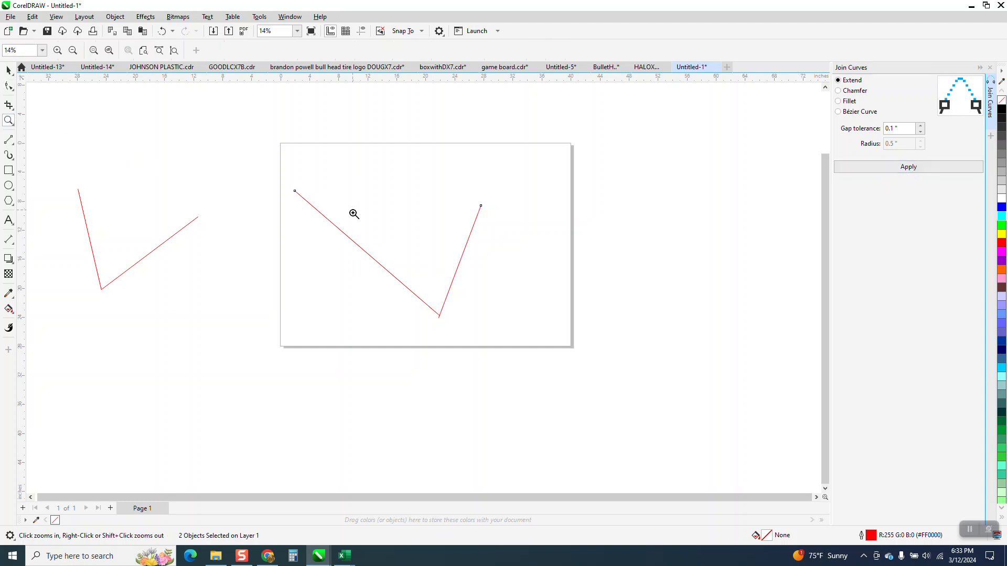
left_click(500, 303)
left_click(9, 86)
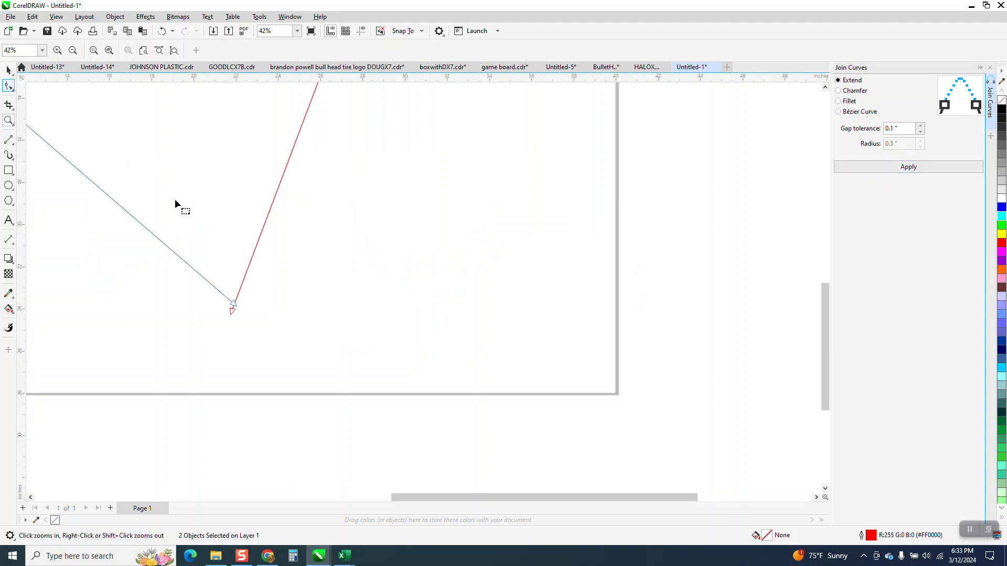
left_click_drag(232, 304, 233, 310)
scroll(312, 282, "down", 1)
left_click_drag(179, 347, 178, 346)
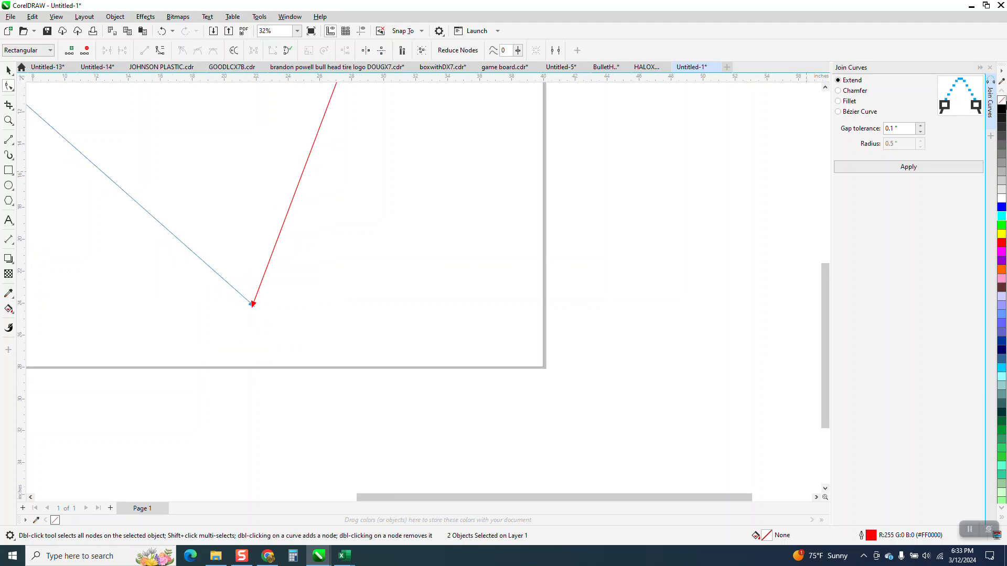
Step: Reopen the Join Curves docker and join the lower end nodes using Extend with a 0.1-inch gap tolerance
left_click(990, 68)
left_click_drag(409, 277, 232, 335)
key("ctrl+j")
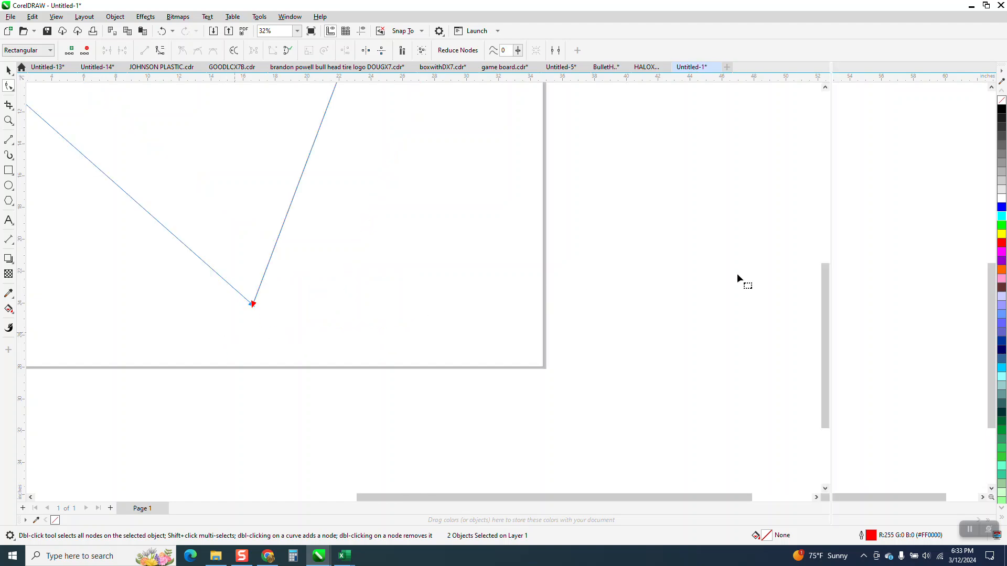
left_click(919, 167)
Step: Move the joined V on the page slightly right and down to about X 18, Y -16.1 inches
scroll(598, 267, "down", 2)
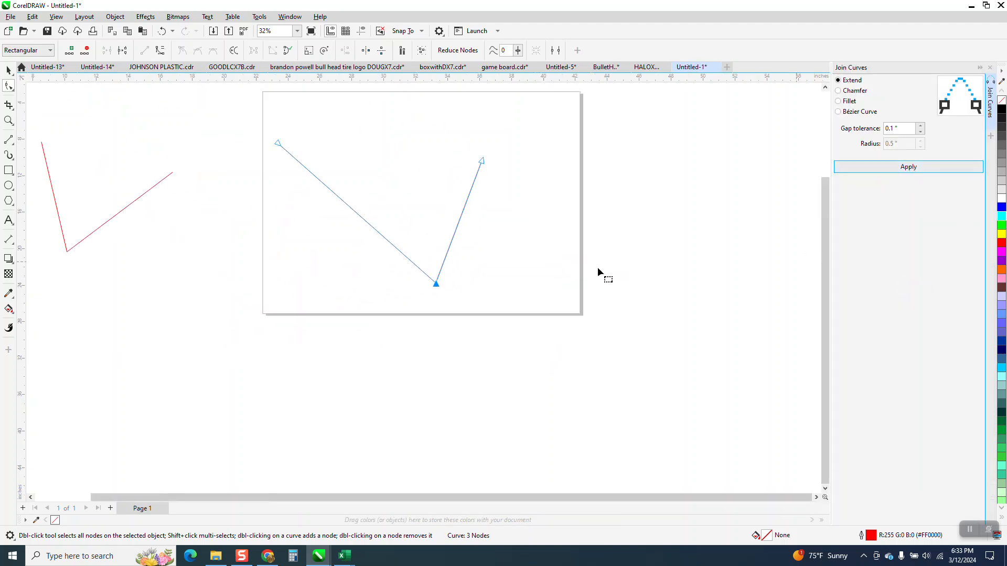
left_click(9, 70)
left_click(376, 195)
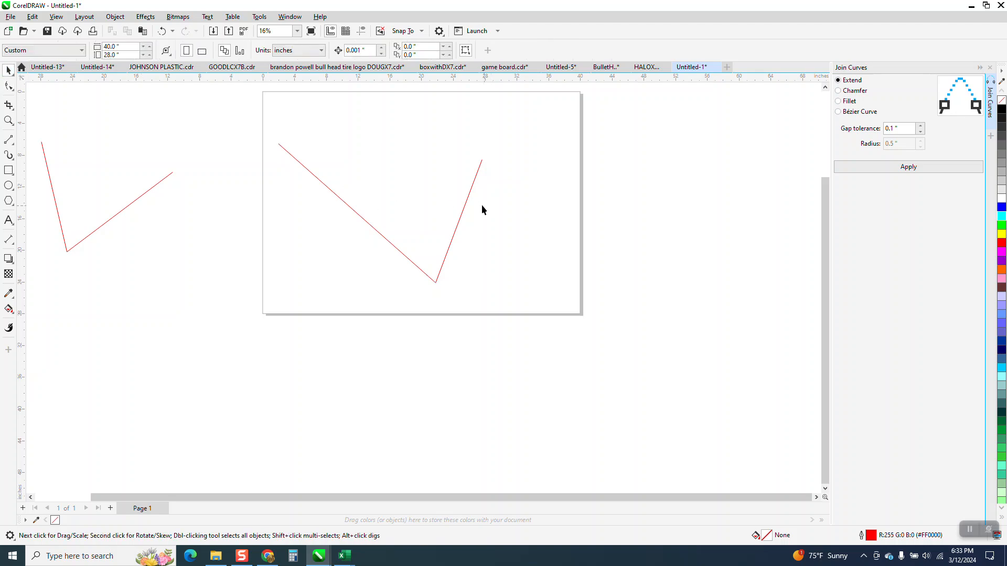
left_click_drag(467, 201, 492, 207)
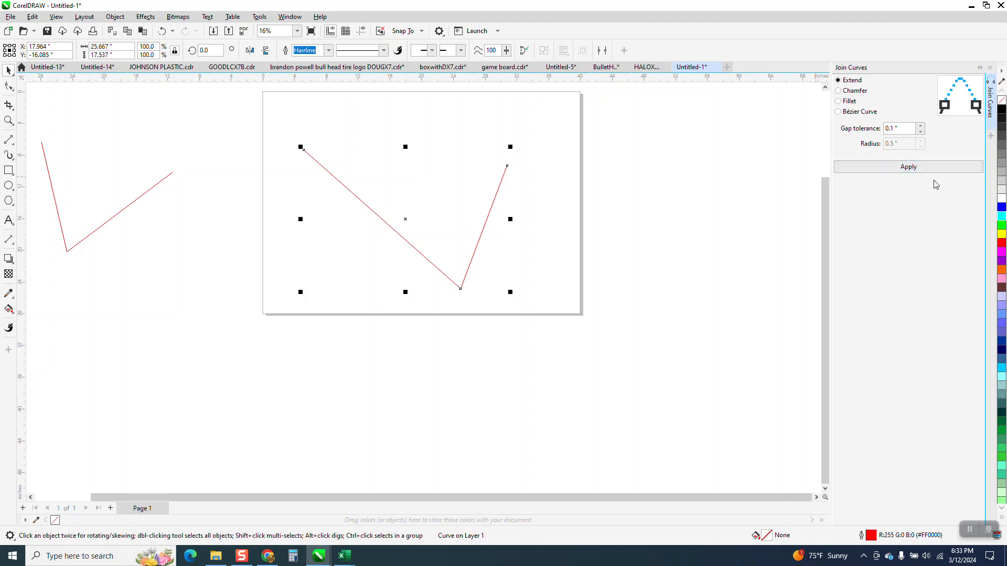
Step: Close the Join Curves docker and delete both V-shaped curves from the drawing
left_click(988, 70)
scroll(551, 252, "down", 1)
left_click_drag(371, 244, 714, 335)
left_click(701, 317)
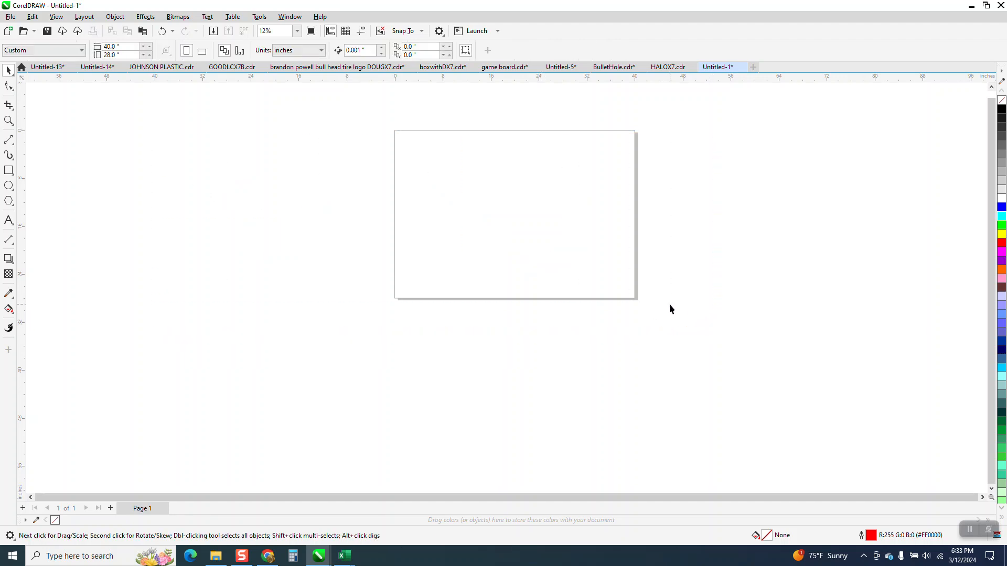